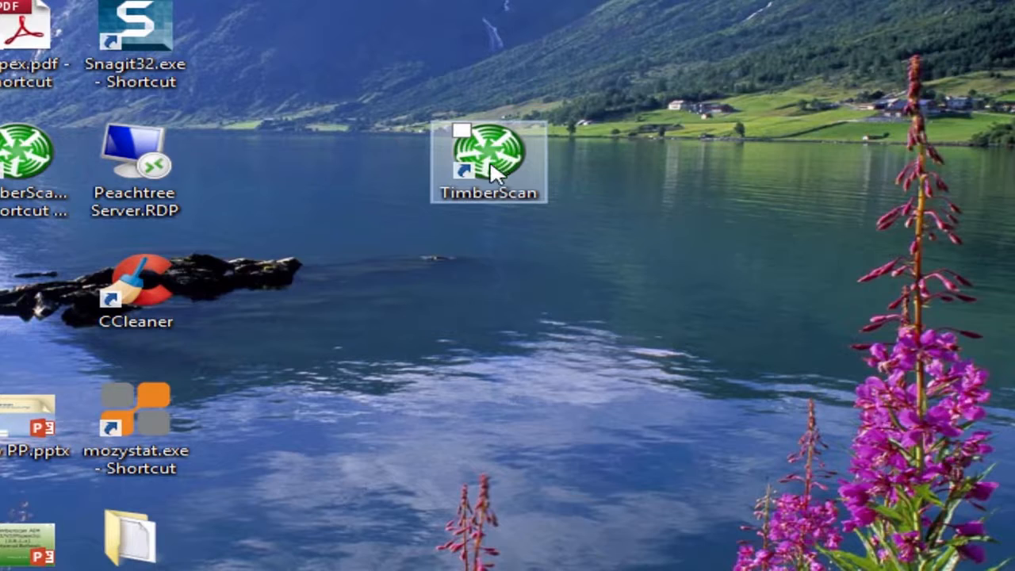
Launch TimberScan and retrieve images from the File source as invoices that will be manually separated
{"action": "double_click", "coordinate": [472, 174]}
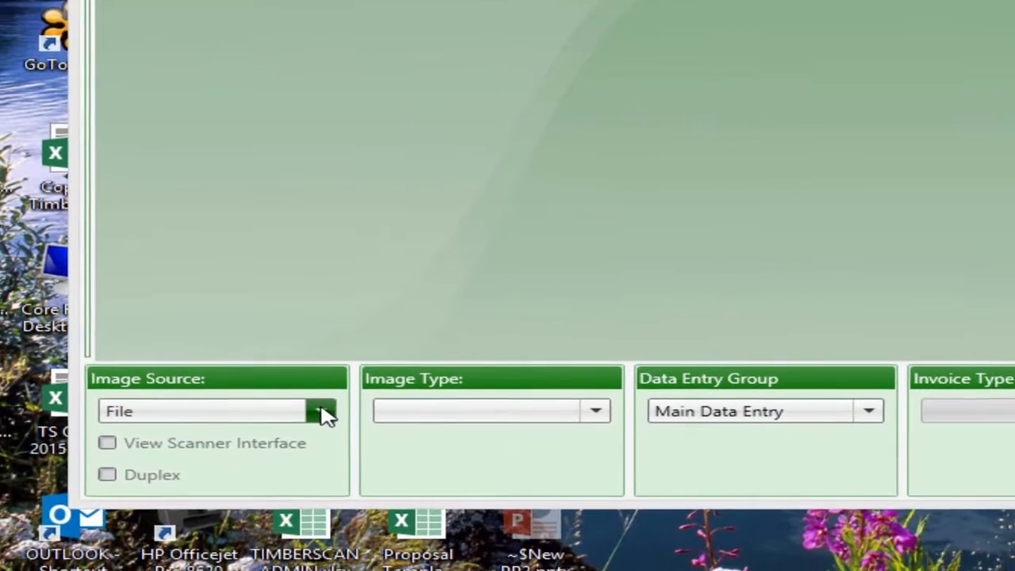
{"action": "left_click", "coordinate": [192, 498]}
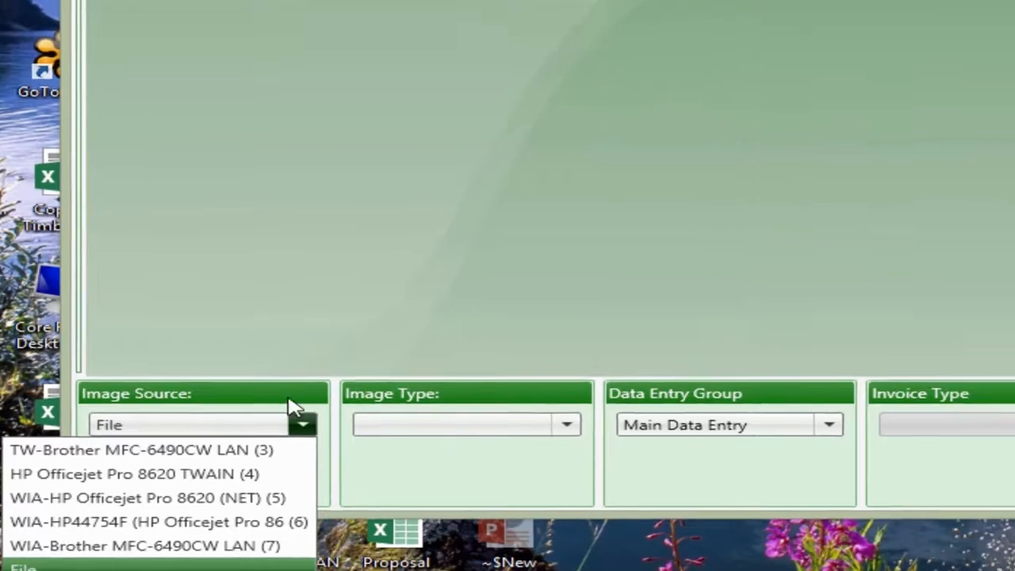
{"action": "left_click", "coordinate": [329, 277]}
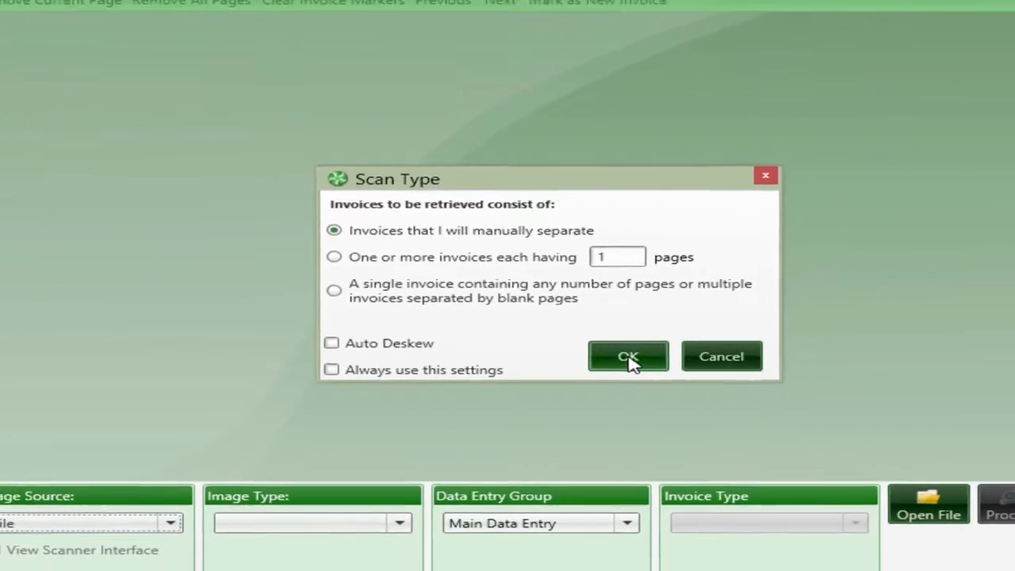
{"action": "left_click", "coordinate": [628, 359]}
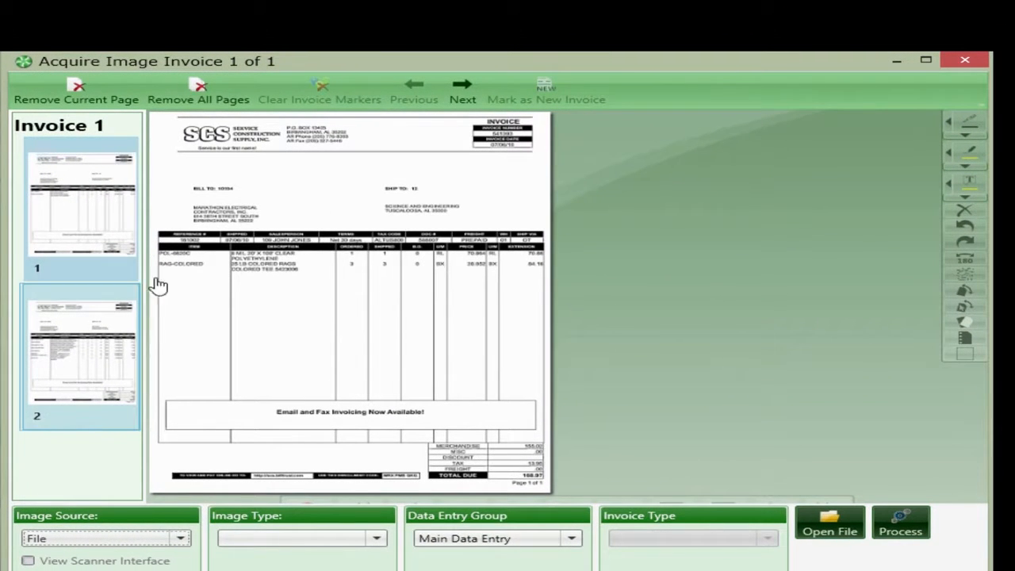
Mark the second acquired page as a new invoice
{"action": "left_click", "coordinate": [101, 339]}
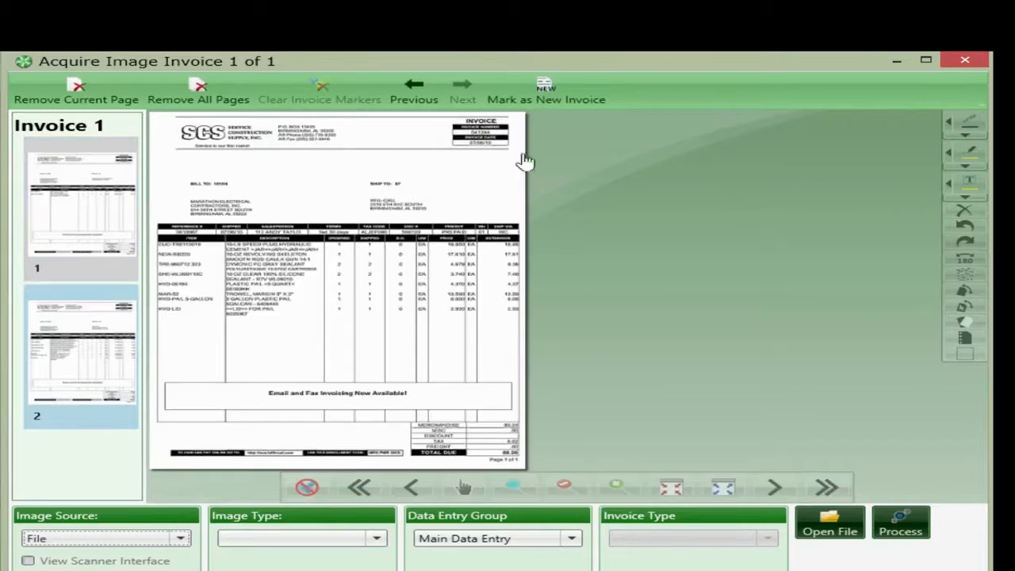
{"action": "left_click", "coordinate": [544, 89]}
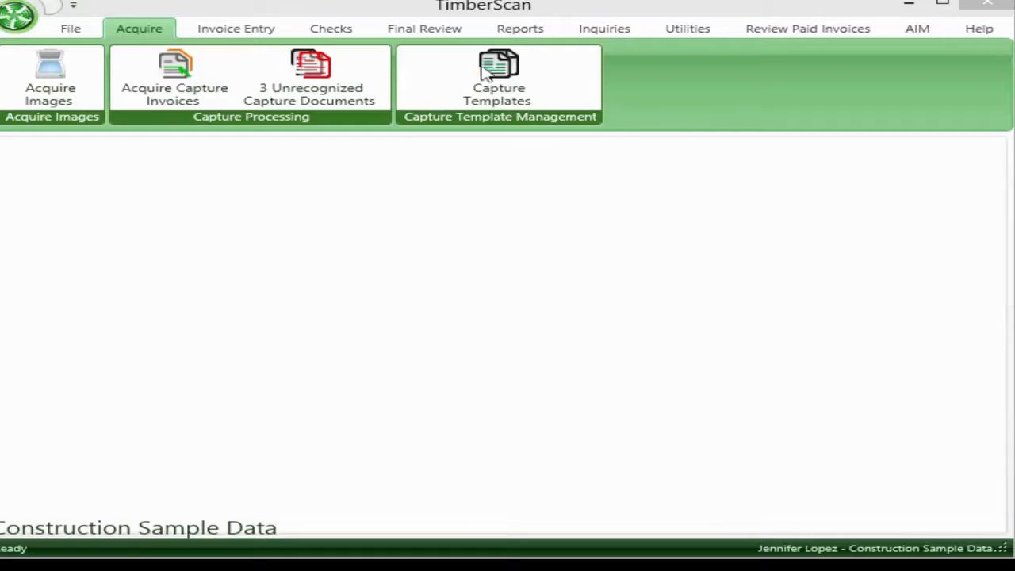
Create a capture template and go through its Invoice Date and Balance Due stages
{"action": "left_click", "coordinate": [497, 89]}
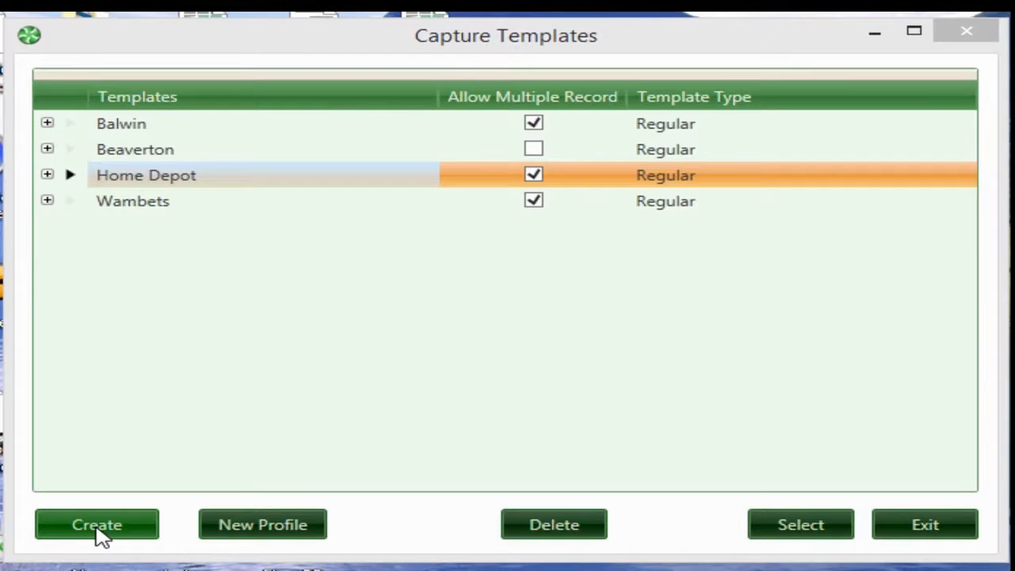
{"action": "left_click", "coordinate": [103, 531]}
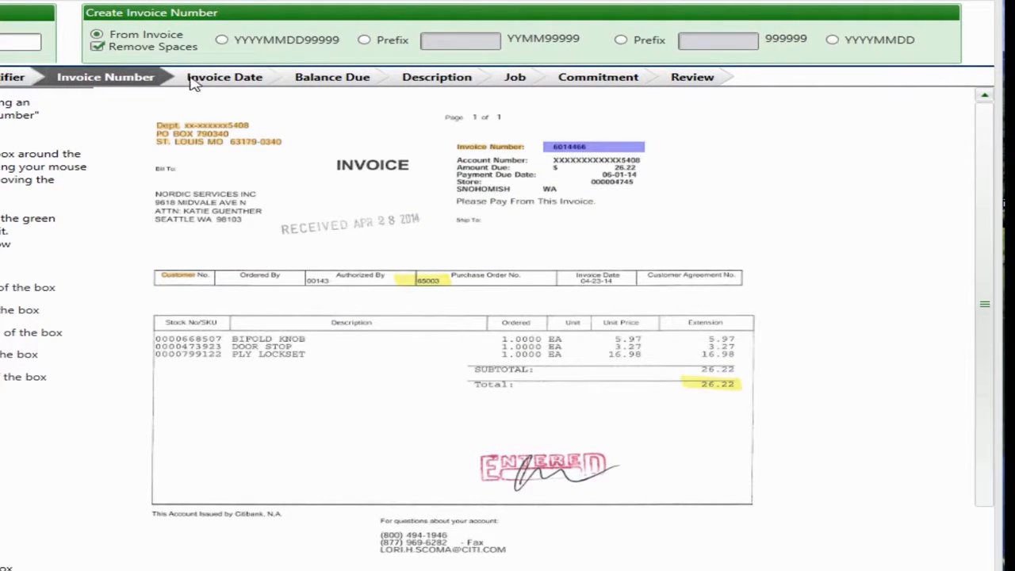
{"action": "left_click", "coordinate": [222, 77]}
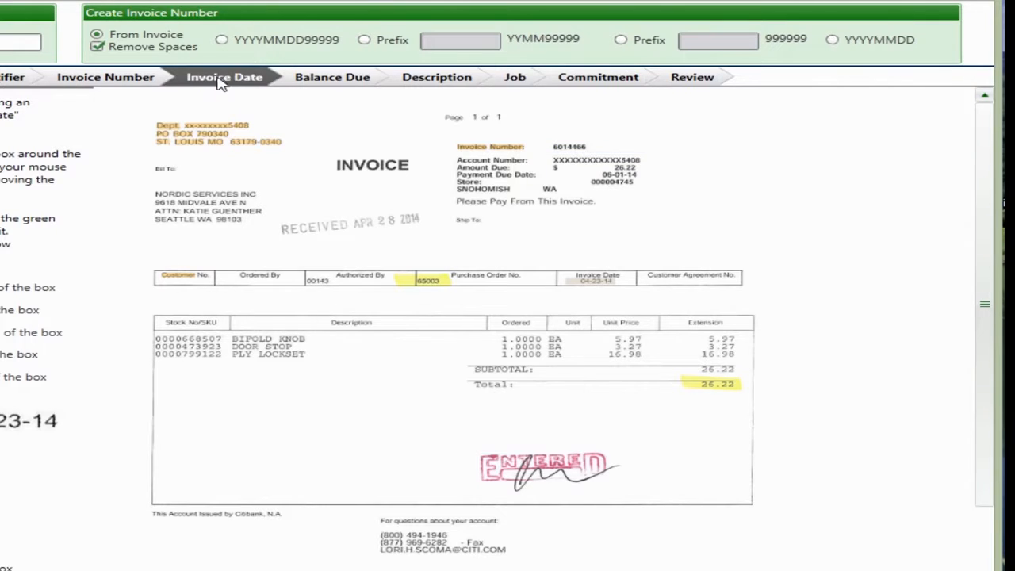
{"action": "left_click", "coordinate": [333, 80]}
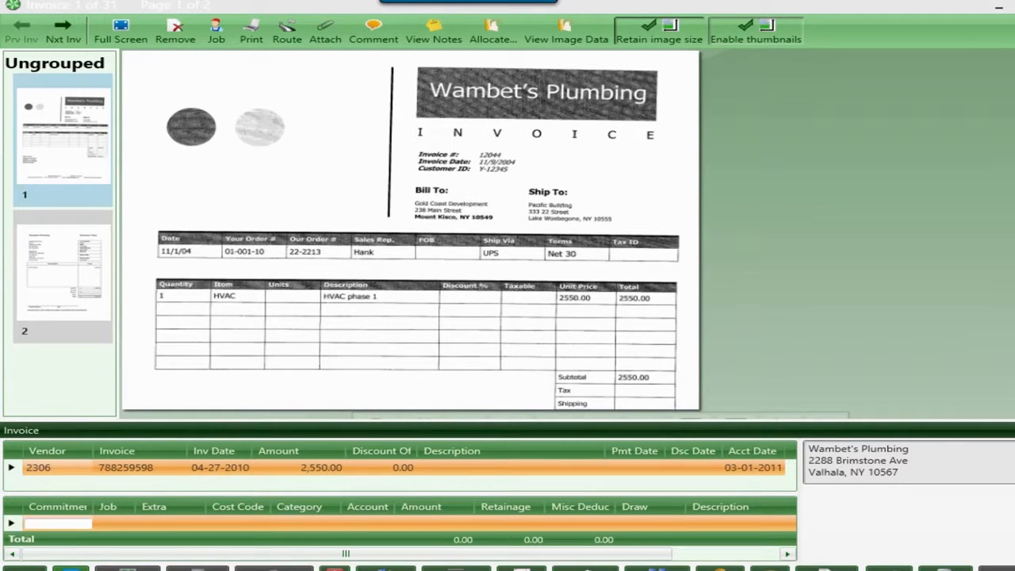
Assign commitment 01002-08, Irrigation System, to the Wambet's Plumbing invoice's distribution line
{"action": "key", "text": "F4"}
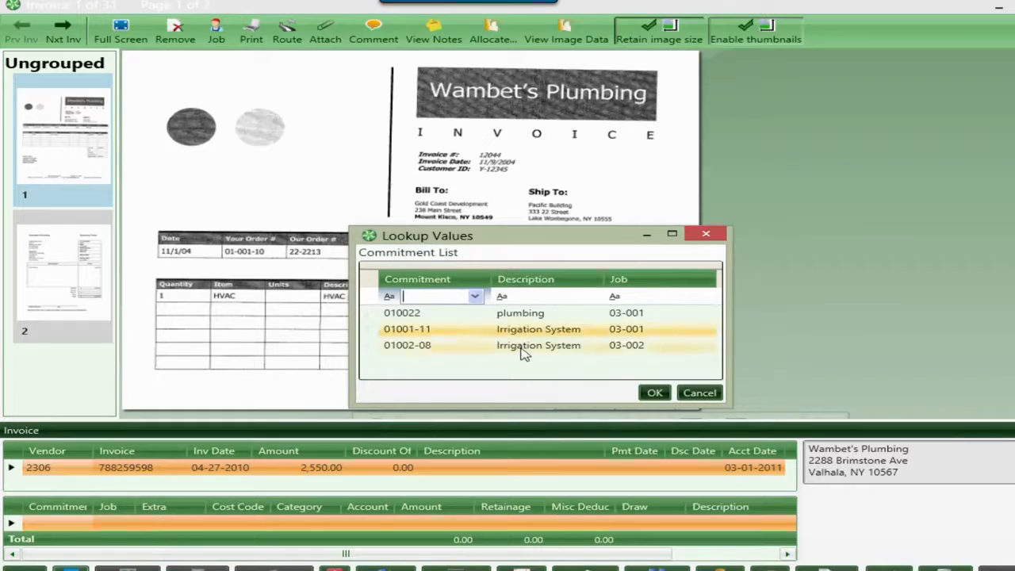
{"action": "left_click", "coordinate": [523, 347]}
{"action": "left_click", "coordinate": [654, 392]}
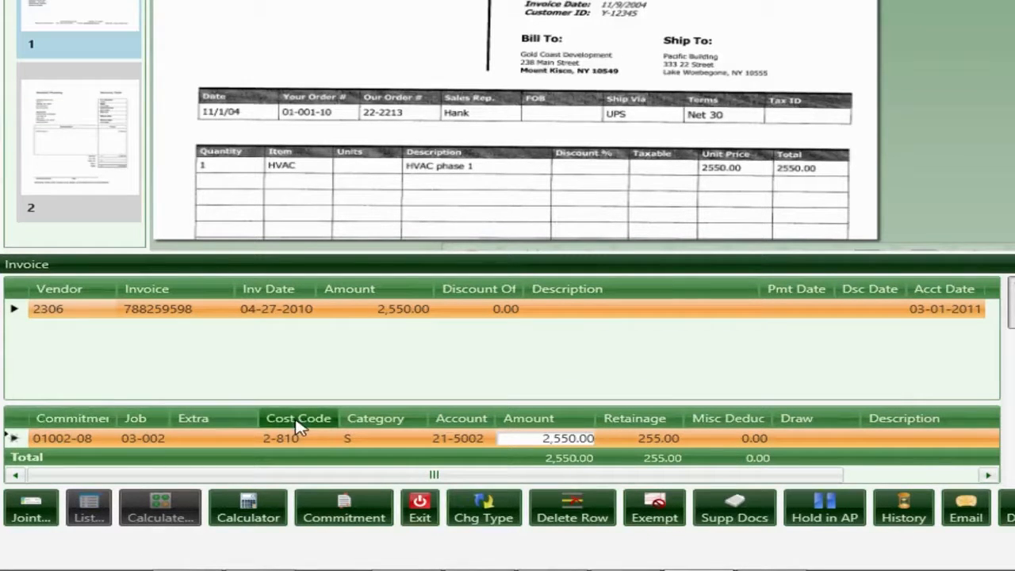
{"action": "mouse_move", "coordinate": [97, 443]}
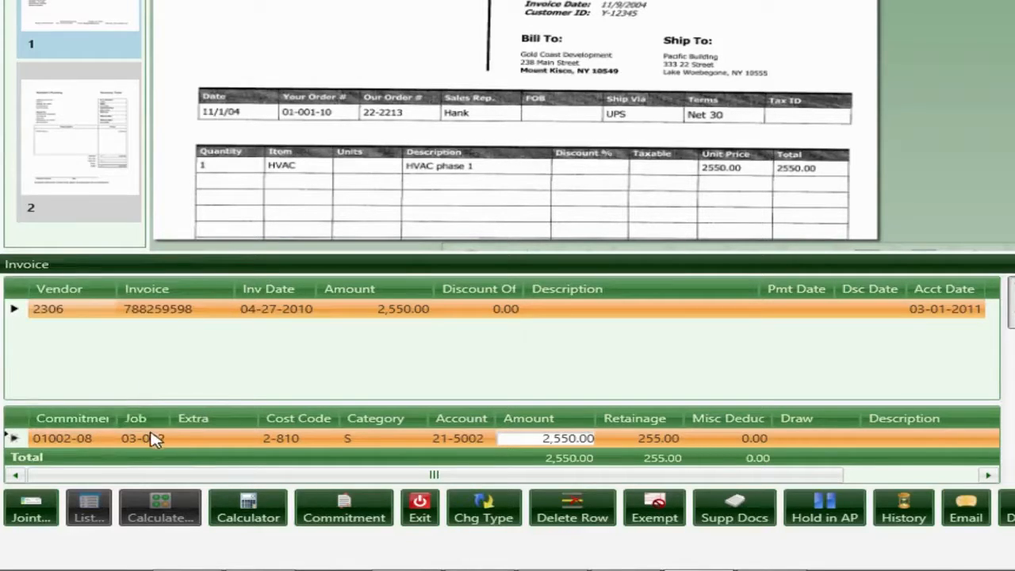
{"action": "mouse_move", "coordinate": [151, 441]}
{"action": "mouse_move", "coordinate": [283, 444]}
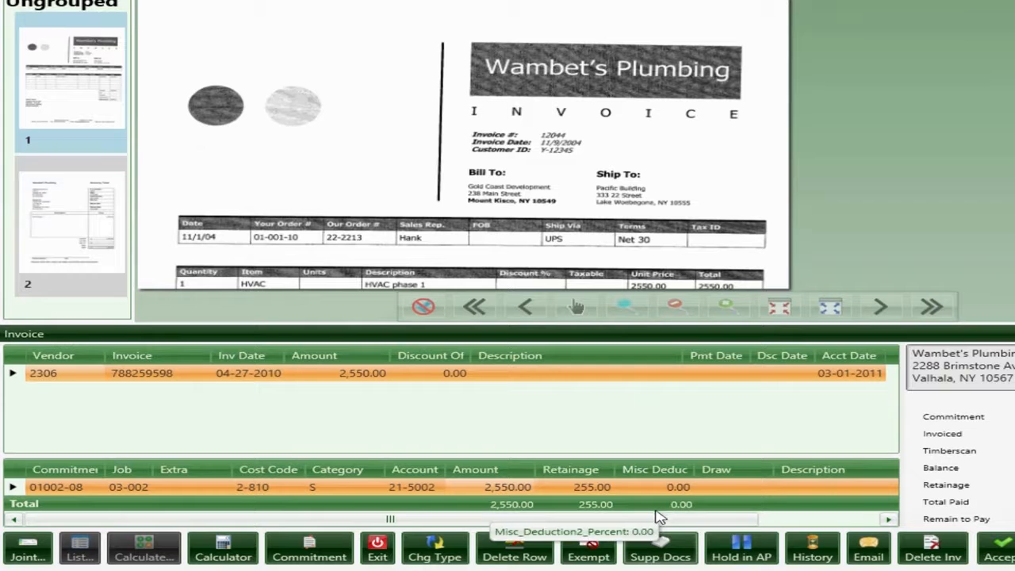
Attach the first receiving ticket as a supporting document to the Wambet's Plumbing invoice and finish the invoice entry
{"action": "left_click", "coordinate": [662, 554]}
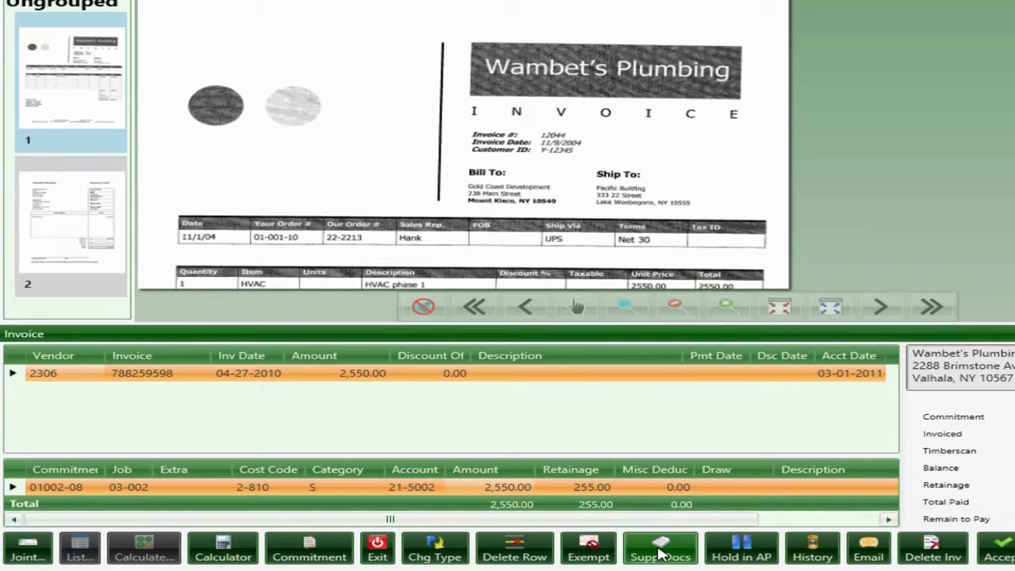
{"action": "left_click", "coordinate": [662, 548]}
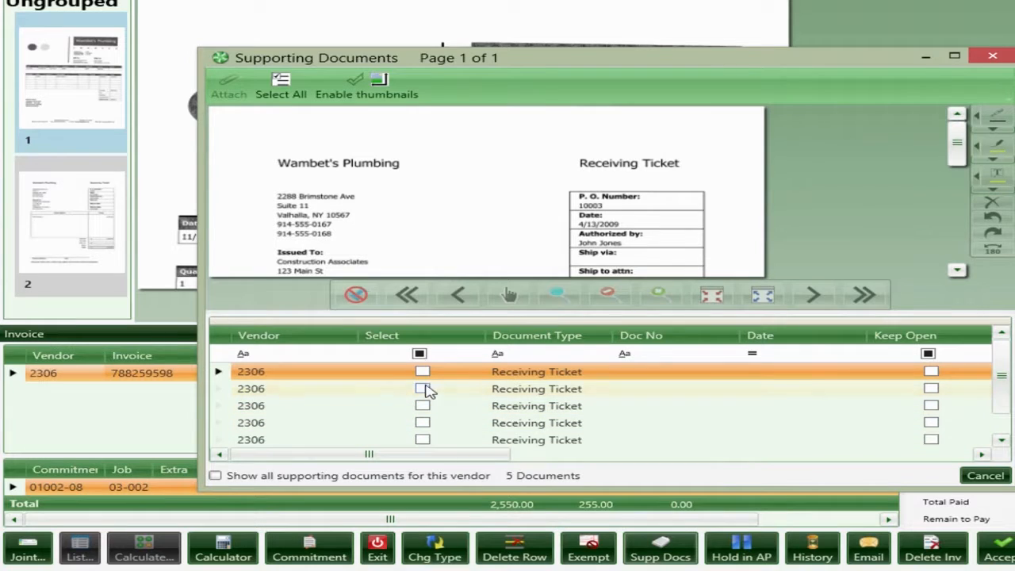
{"action": "left_click", "coordinate": [421, 372]}
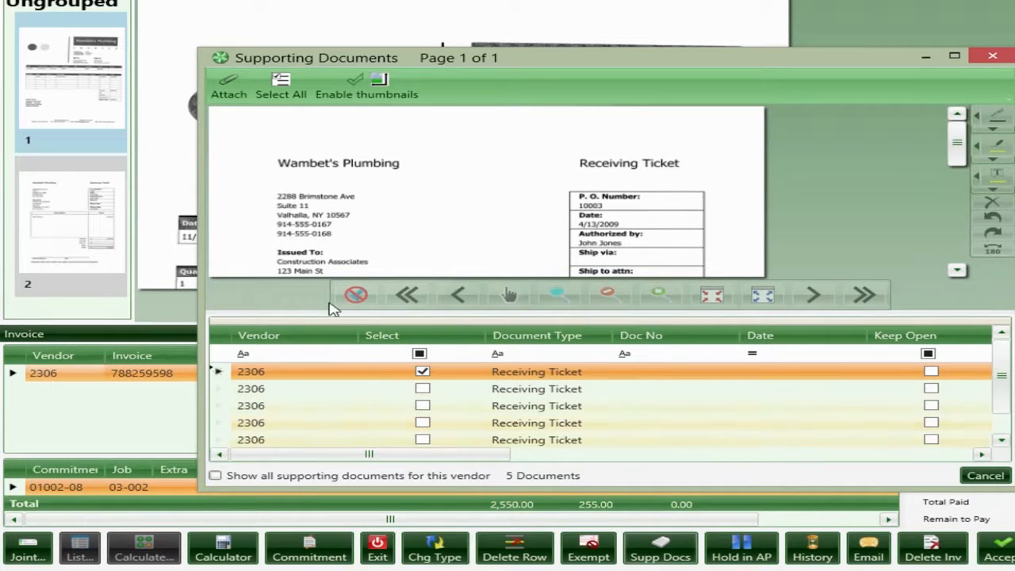
{"action": "left_click", "coordinate": [229, 89]}
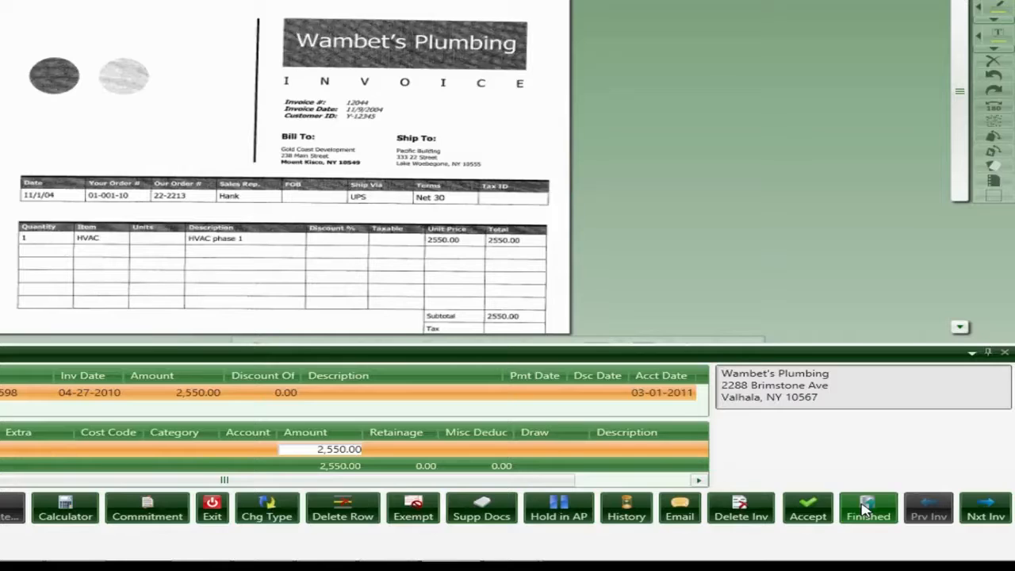
{"action": "left_click", "coordinate": [867, 509]}
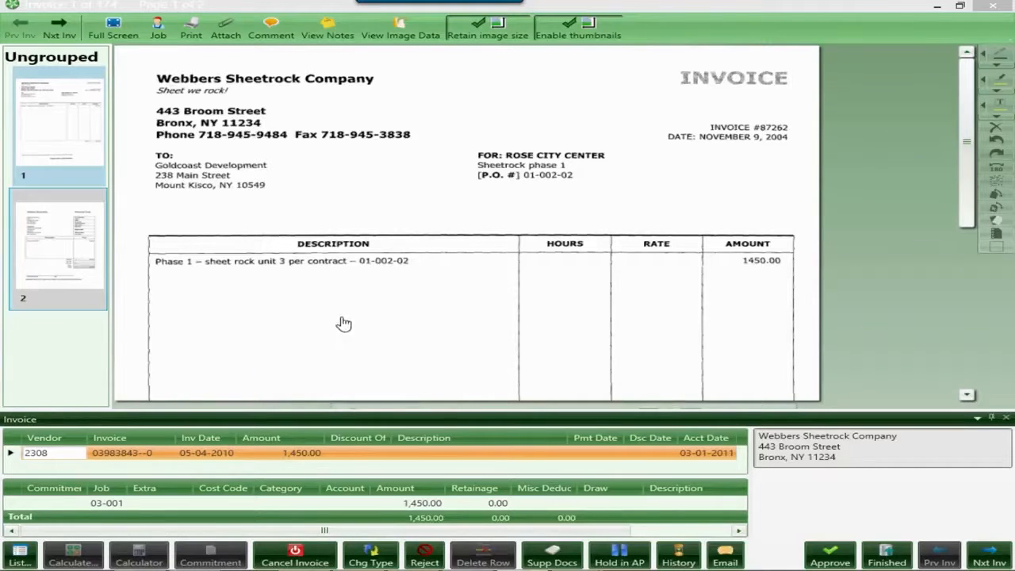
Check the receiving ticket on page 2 and set the Webbers Sheetrock distribution line's cost code to 1-510, Temporary Utilities
{"action": "left_click", "coordinate": [35, 244]}
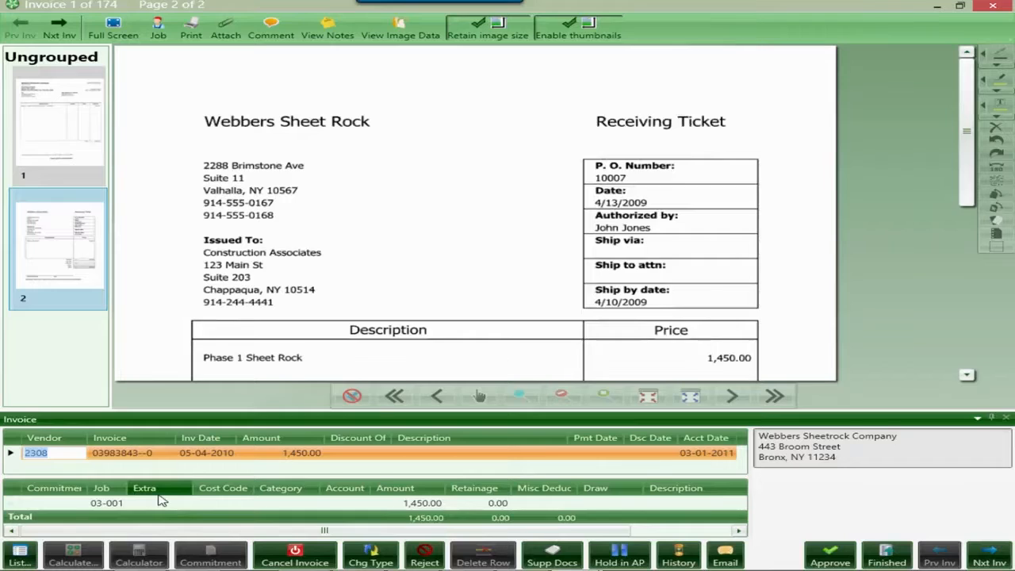
{"action": "left_click", "coordinate": [161, 499]}
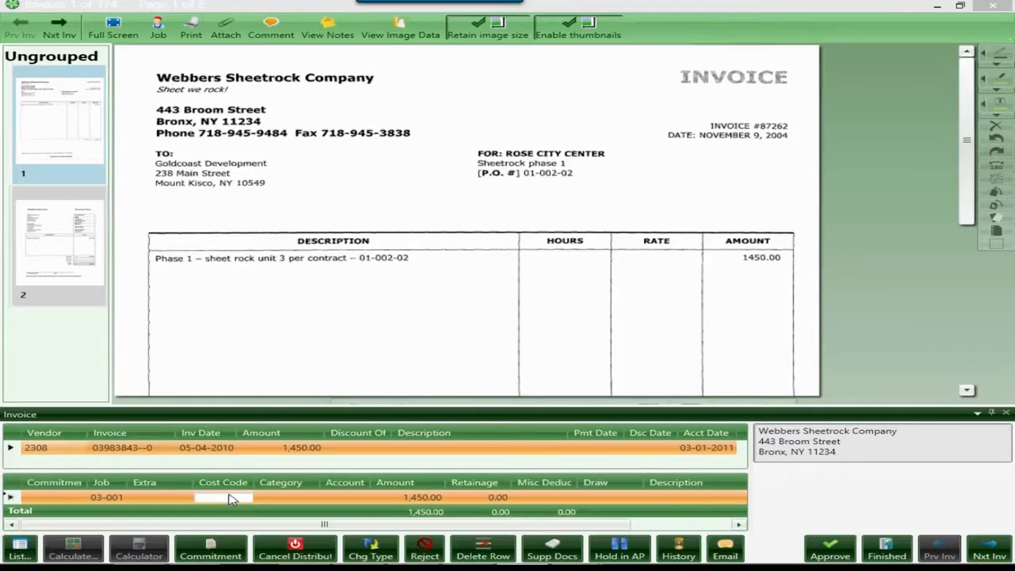
{"action": "mouse_move", "coordinate": [230, 499]}
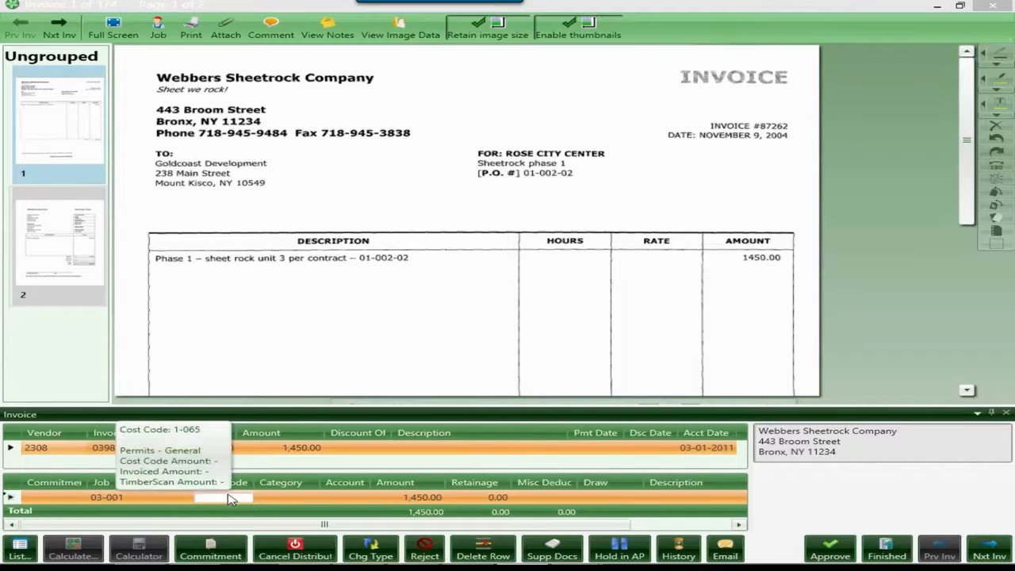
{"action": "left_click", "coordinate": [17, 549]}
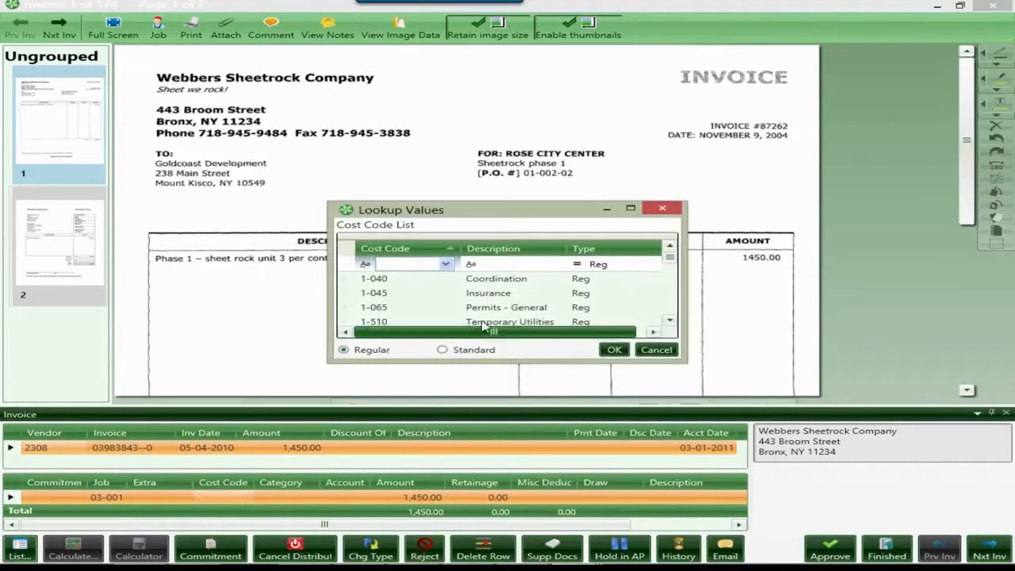
{"action": "left_click", "coordinate": [481, 324]}
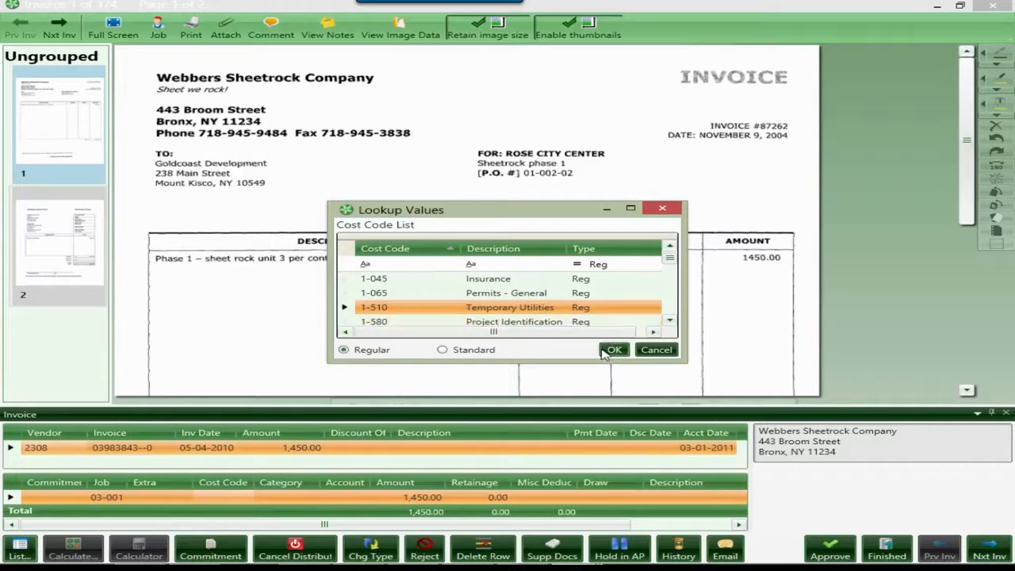
{"action": "left_click", "coordinate": [609, 350]}
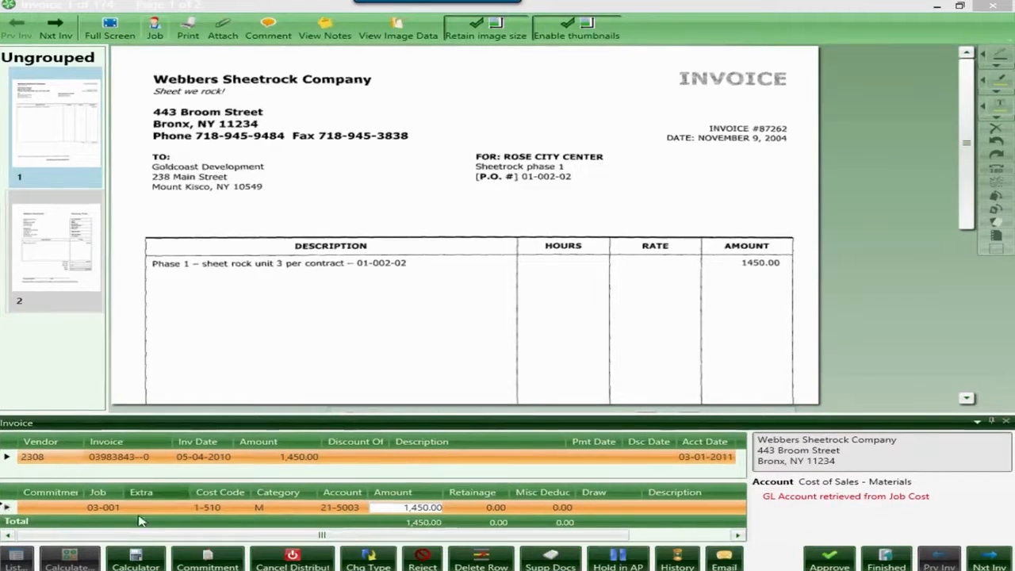
Open the Job Cost Invoices Inquiry for job 03-001, maximize it and run its report
{"action": "mouse_move", "coordinate": [104, 506]}
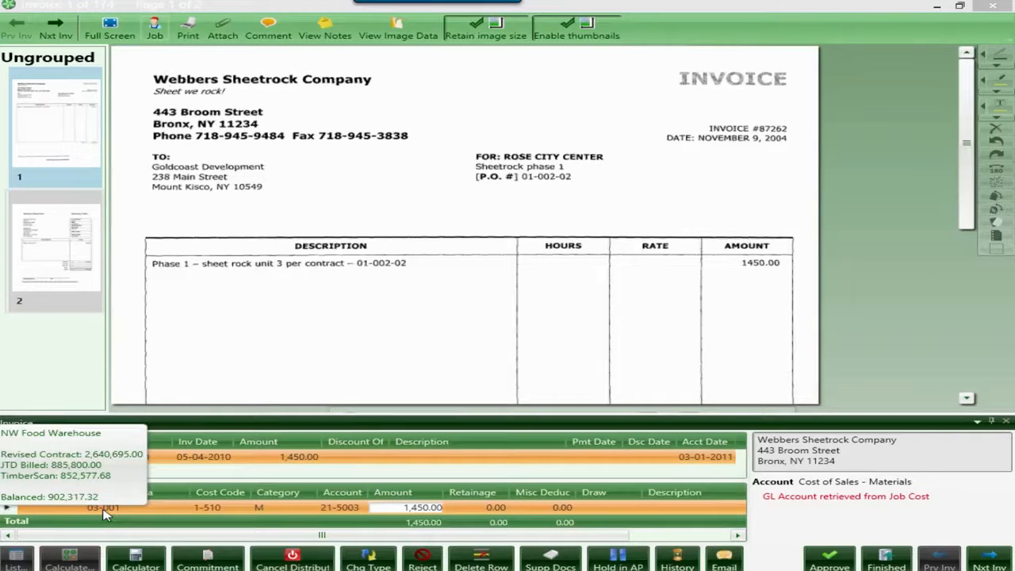
{"action": "mouse_move", "coordinate": [228, 514]}
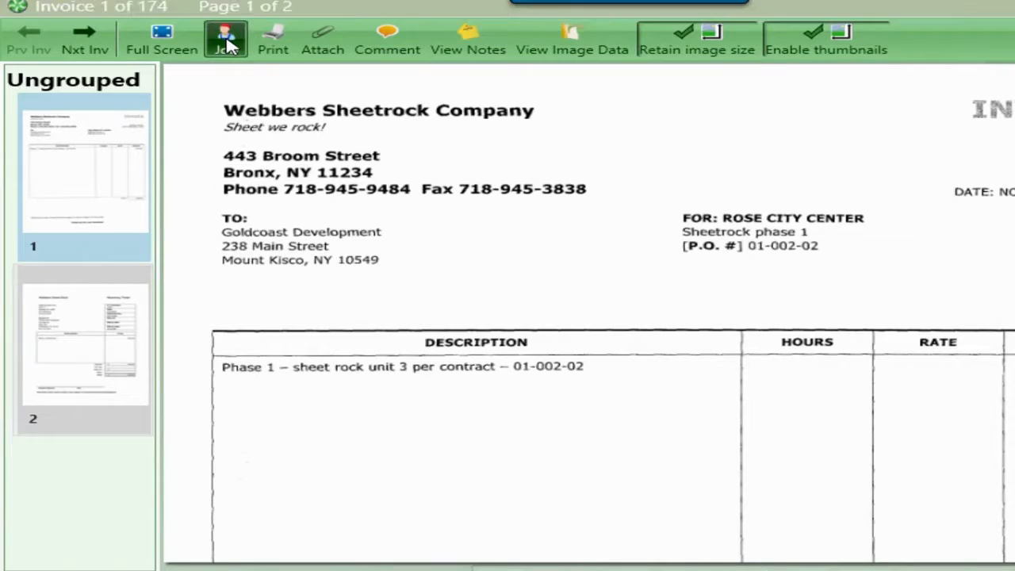
{"action": "left_click", "coordinate": [157, 30]}
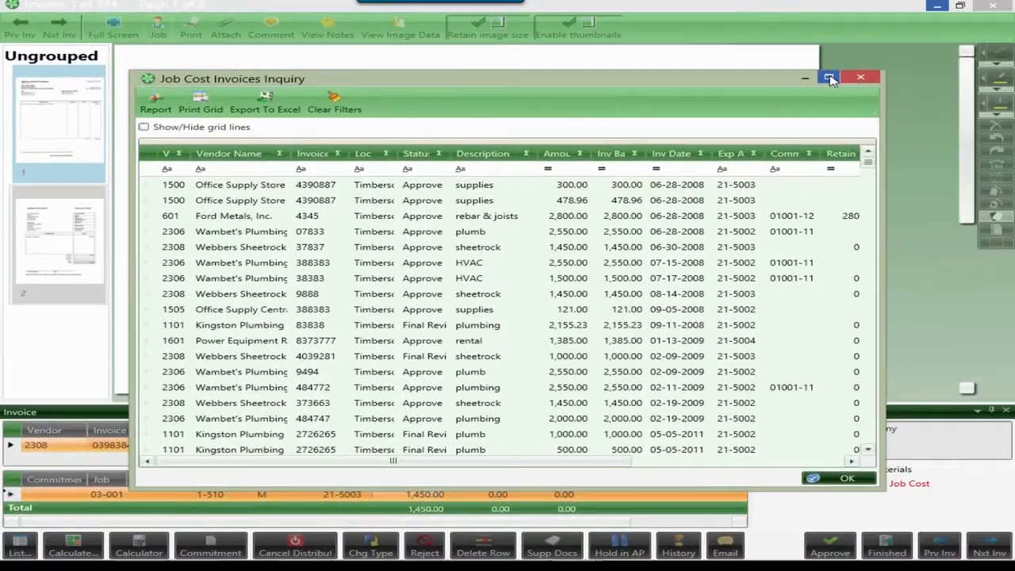
{"action": "left_click", "coordinate": [830, 78]}
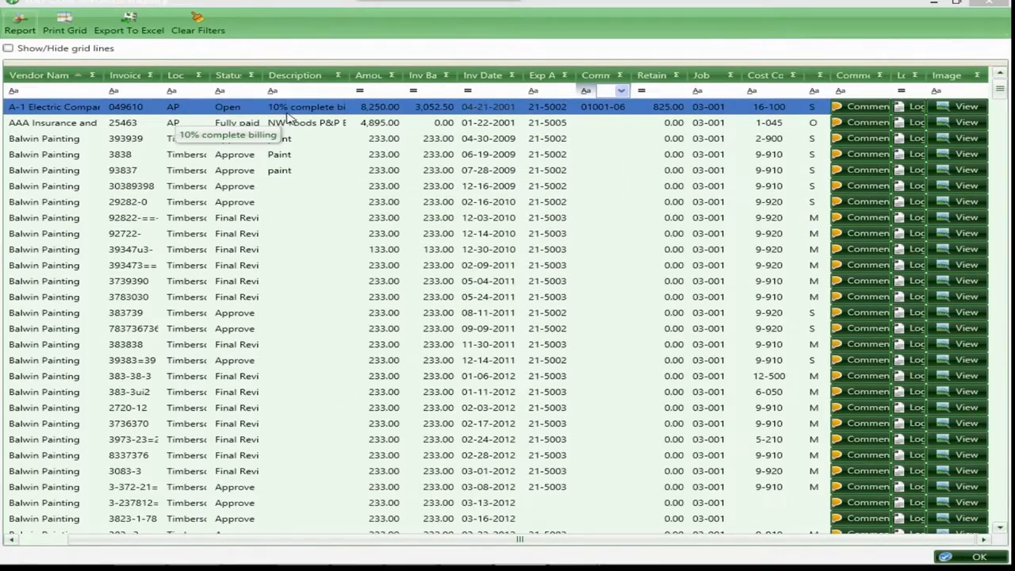
{"action": "mouse_move", "coordinate": [602, 113]}
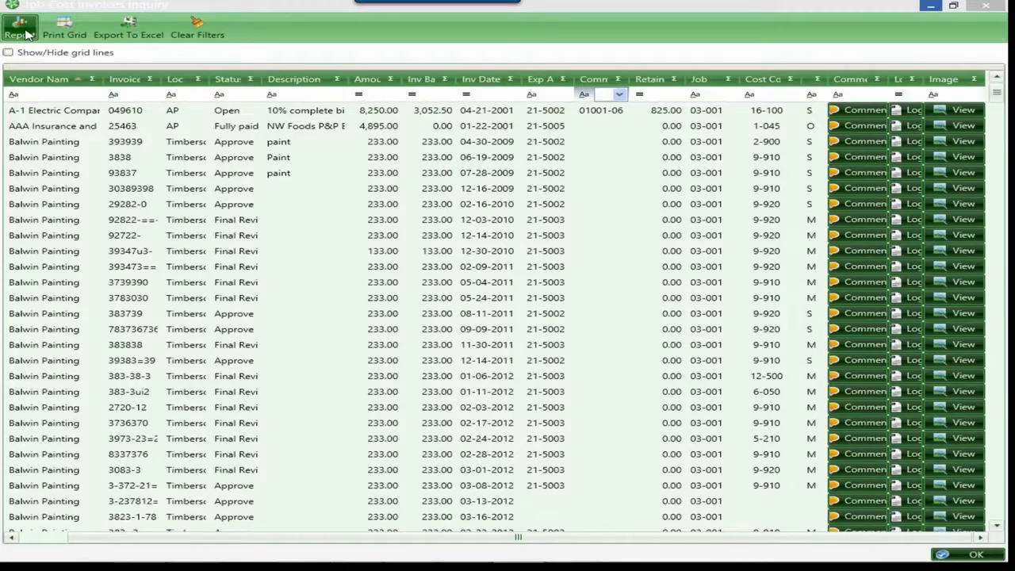
{"action": "left_click", "coordinate": [24, 31]}
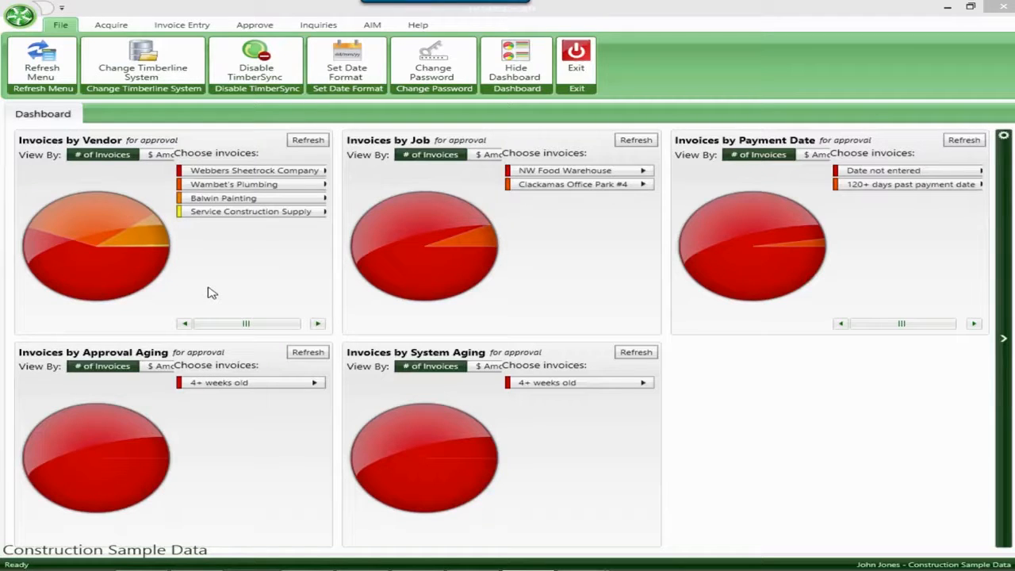
Examine the Invoices by Vendor and Invoices by Job charts on the dashboard
{"action": "mouse_move", "coordinate": [129, 222]}
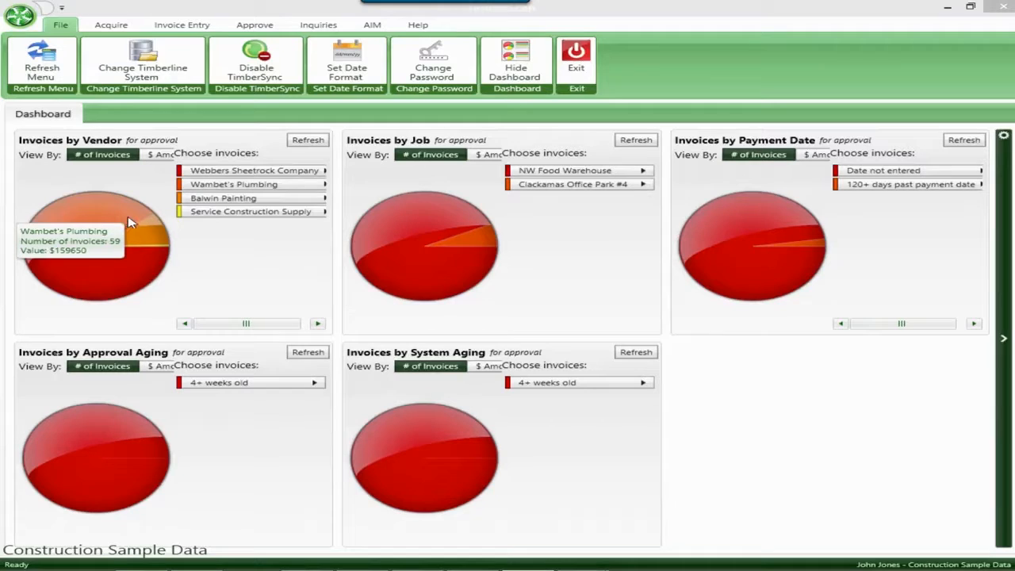
{"action": "mouse_move", "coordinate": [446, 221]}
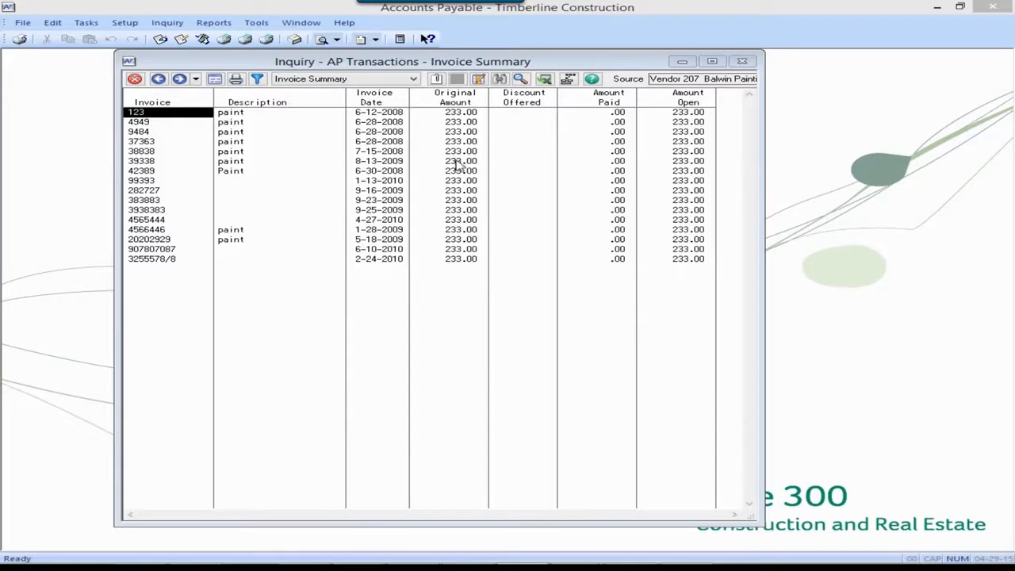
From the Accounts Payable invoice summary, open the attached image VendNo 207 InvNo 123.tif for the first Balwin Painting invoice
{"action": "left_click", "coordinate": [437, 80]}
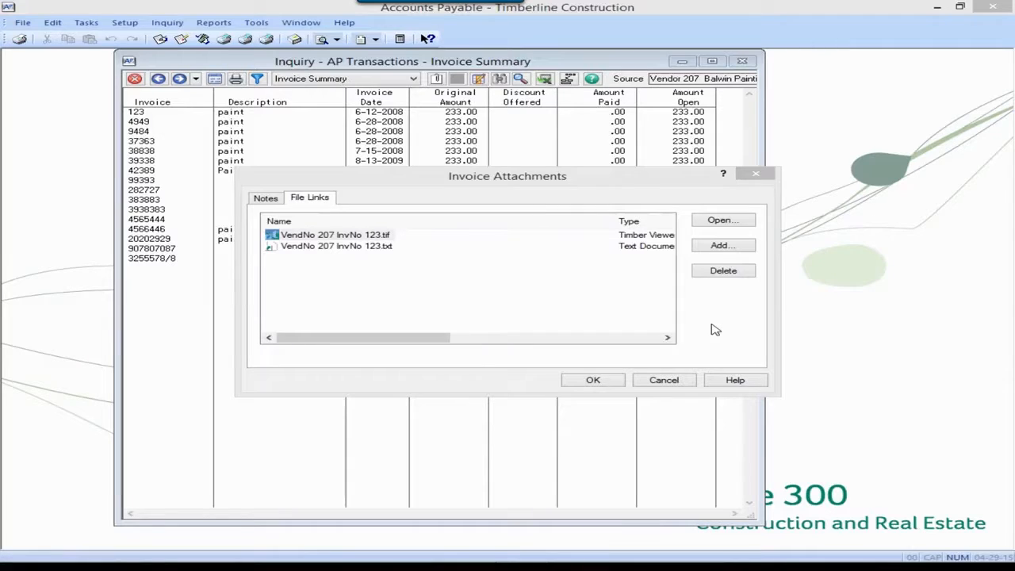
{"action": "left_click", "coordinate": [726, 225]}
{"action": "left_click", "coordinate": [724, 222]}
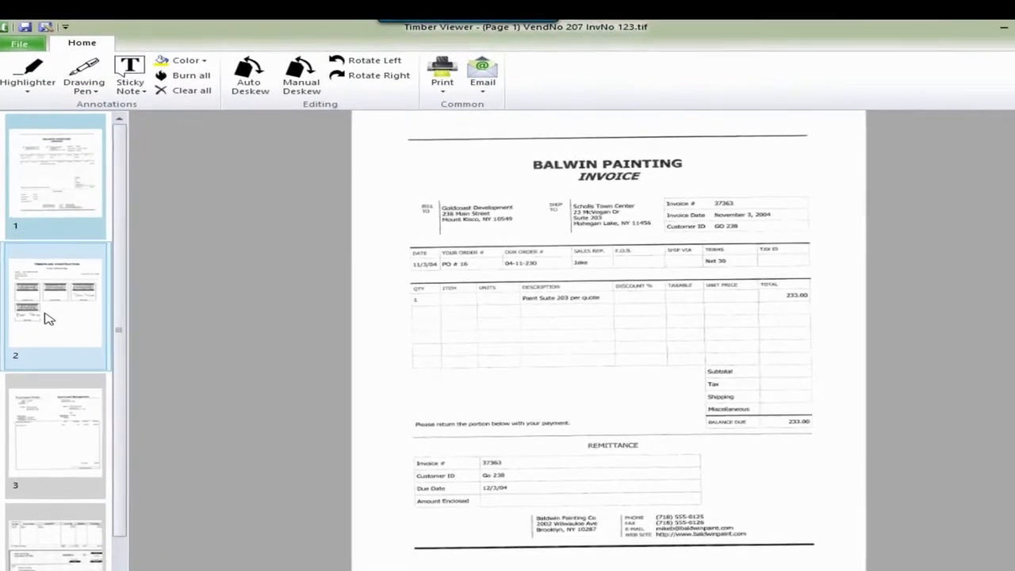
View the invoice approval page, the purchase order and page 4 of the attached image
{"action": "left_click", "coordinate": [48, 318]}
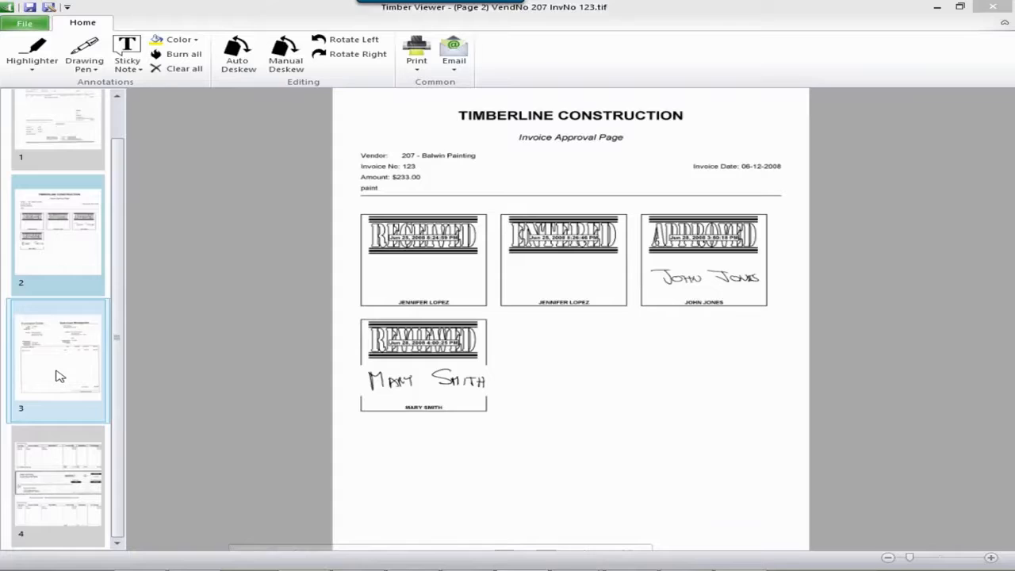
{"action": "left_click", "coordinate": [60, 376]}
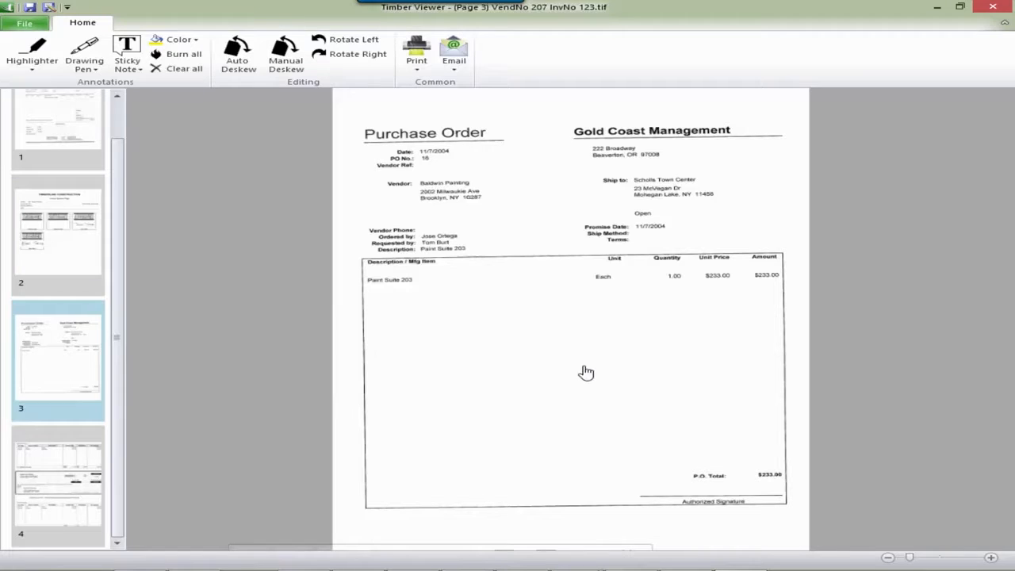
{"action": "left_click", "coordinate": [86, 489]}
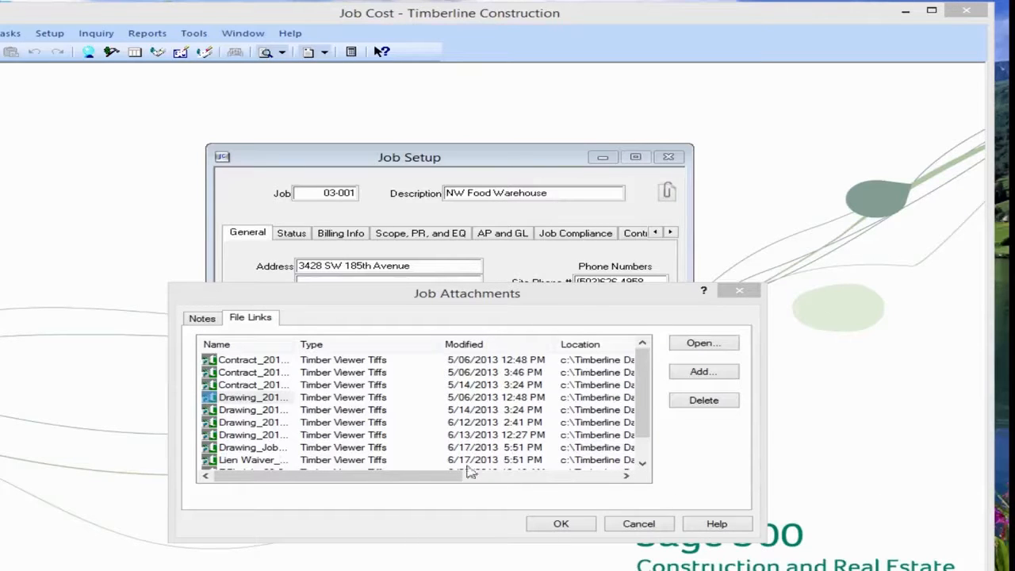
Open the selected drawing from the file links attached to job 03-001, NW Food Warehouse, in Job Cost
{"action": "left_click", "coordinate": [698, 343]}
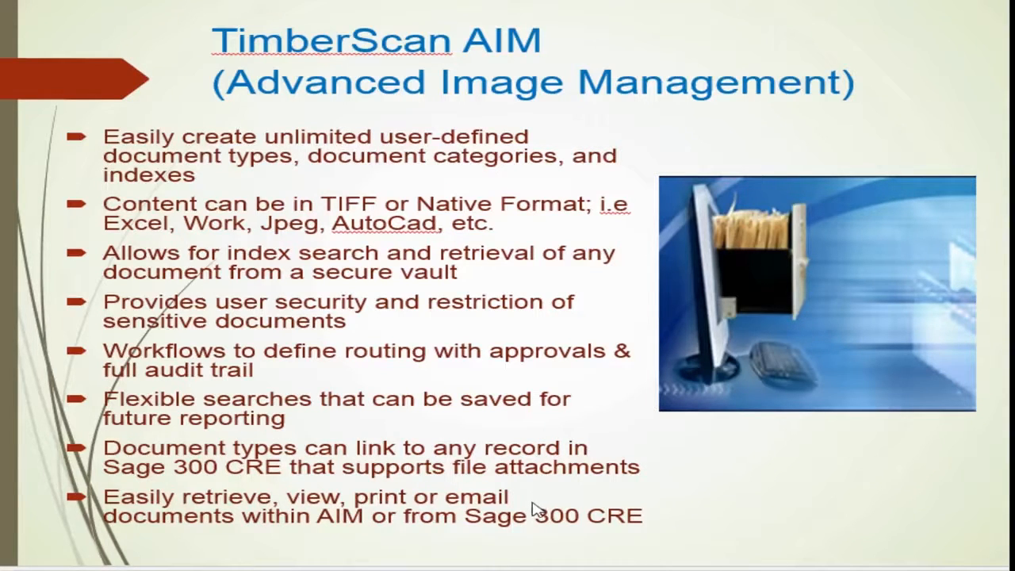
{"action": "left_click", "coordinate": [478, 414]}
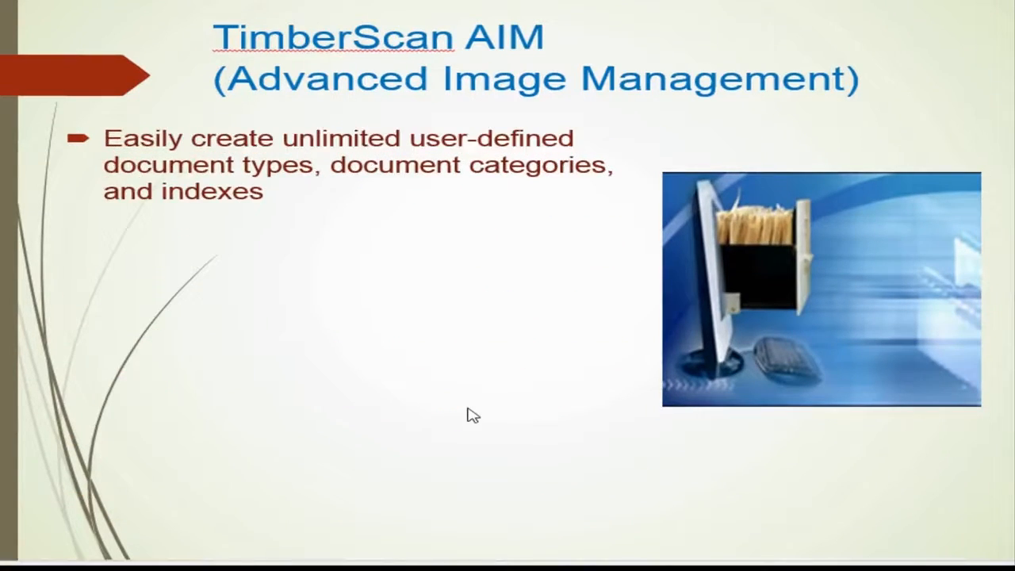